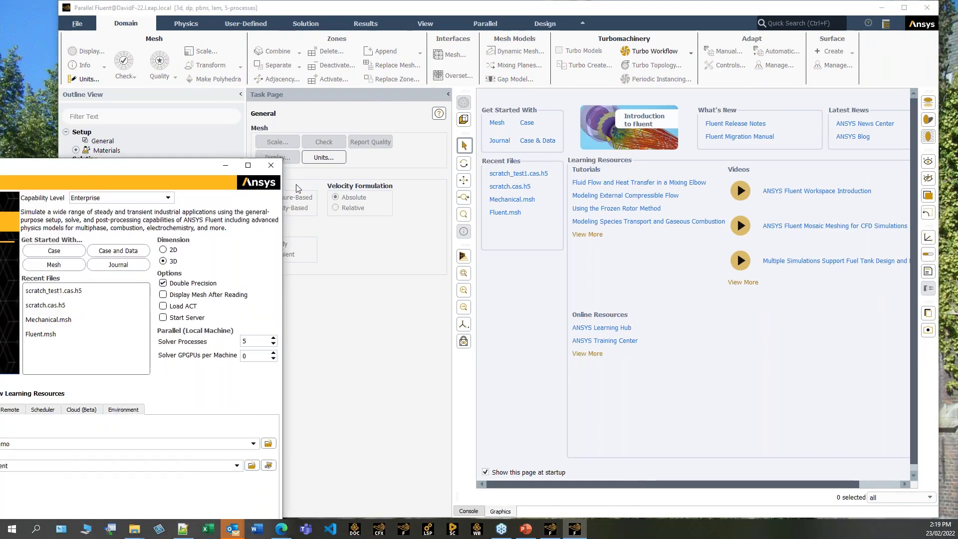
Enable Show Beta Launcher Options and make the launcher window taller
drag(121, 175, 289, 49)
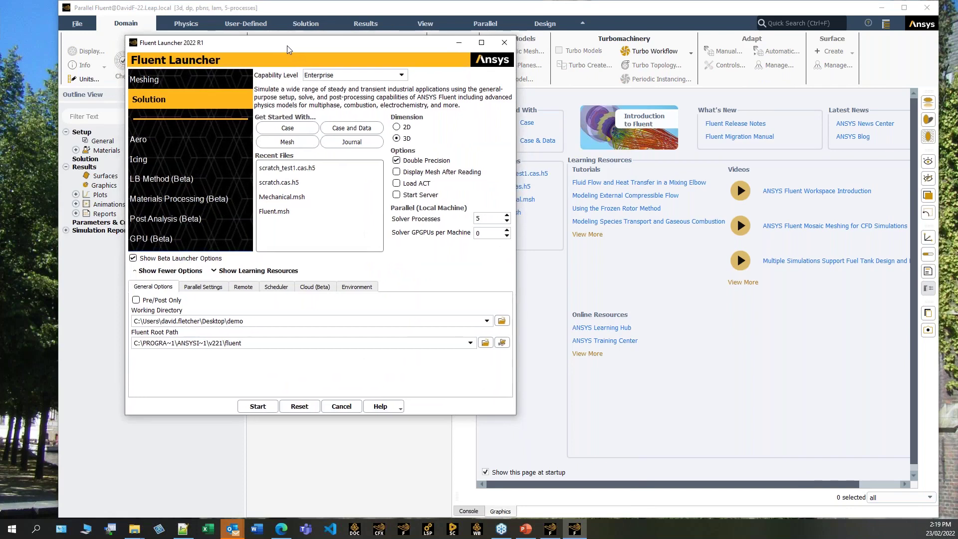
click(162, 257)
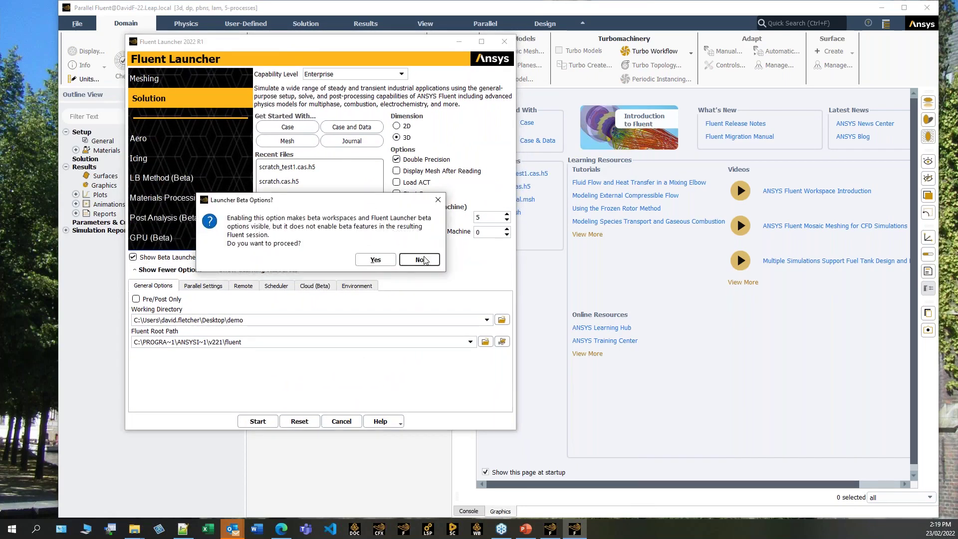
click(375, 260)
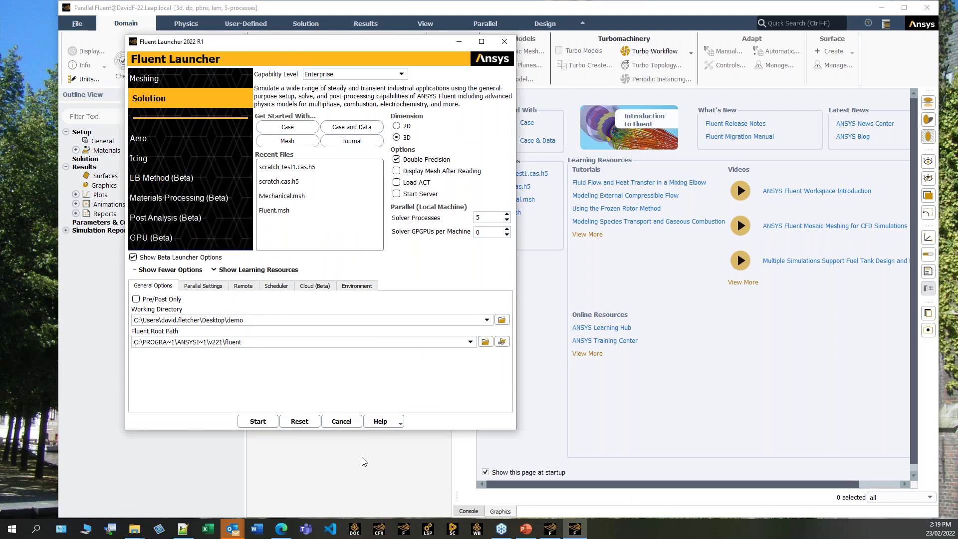
drag(358, 433, 357, 514)
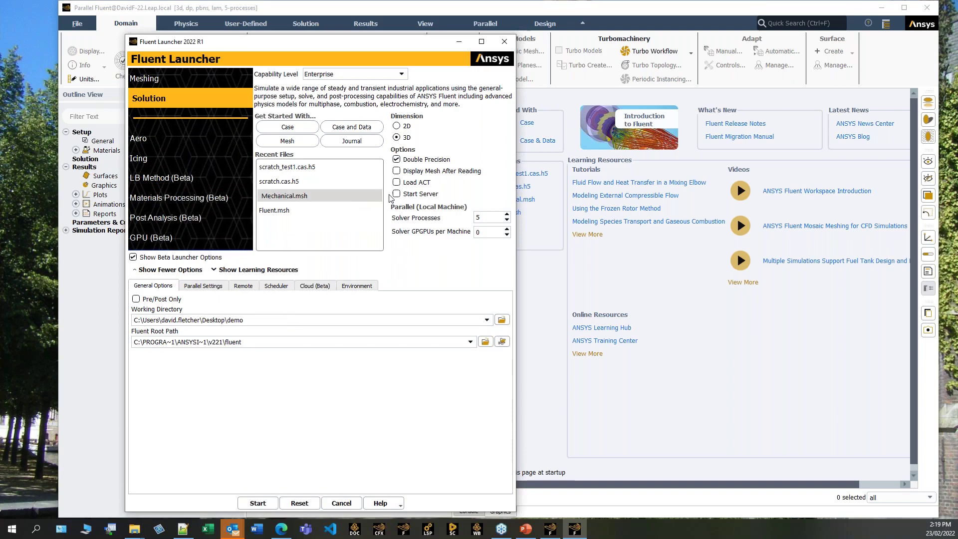
Set capability level to Premium, re-enable beta options, and choose Post Analysis (Beta)
click(366, 74)
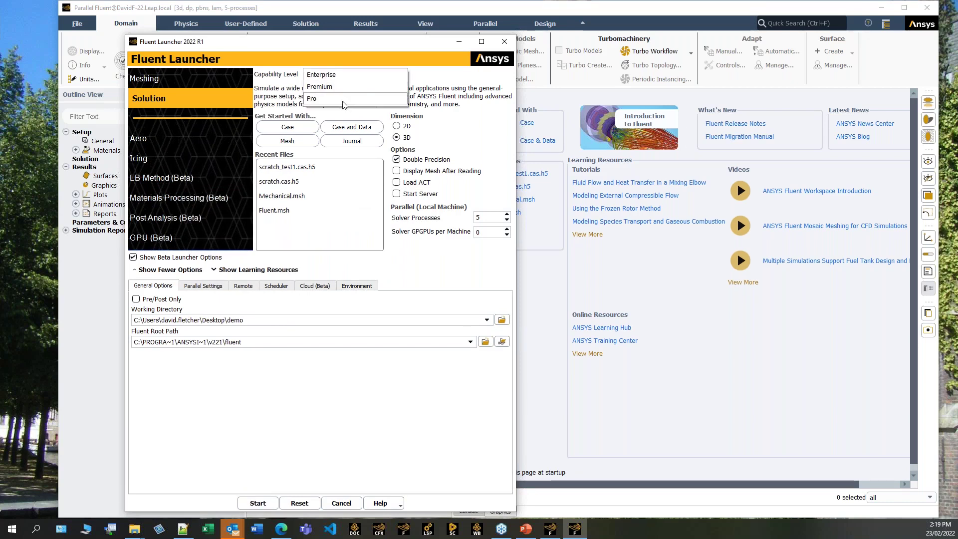
click(324, 98)
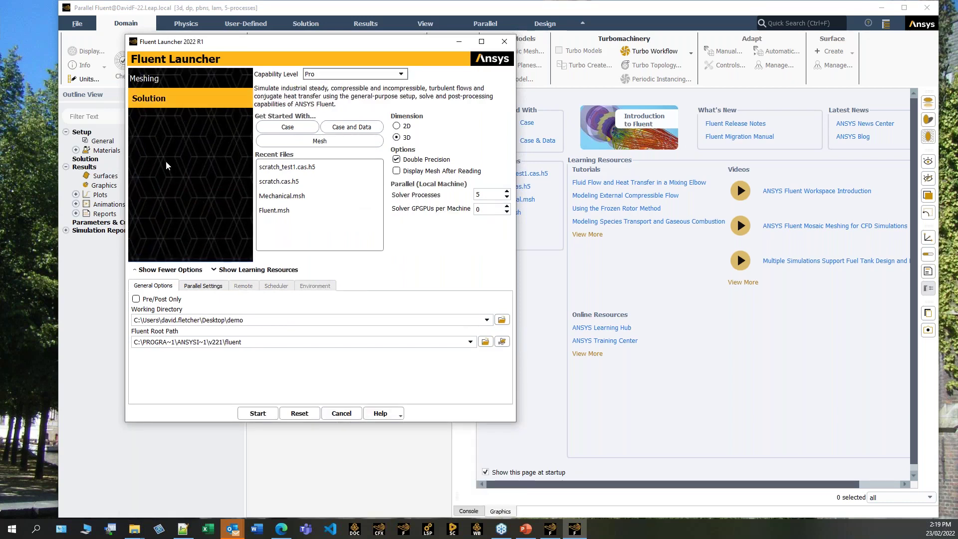
click(356, 75)
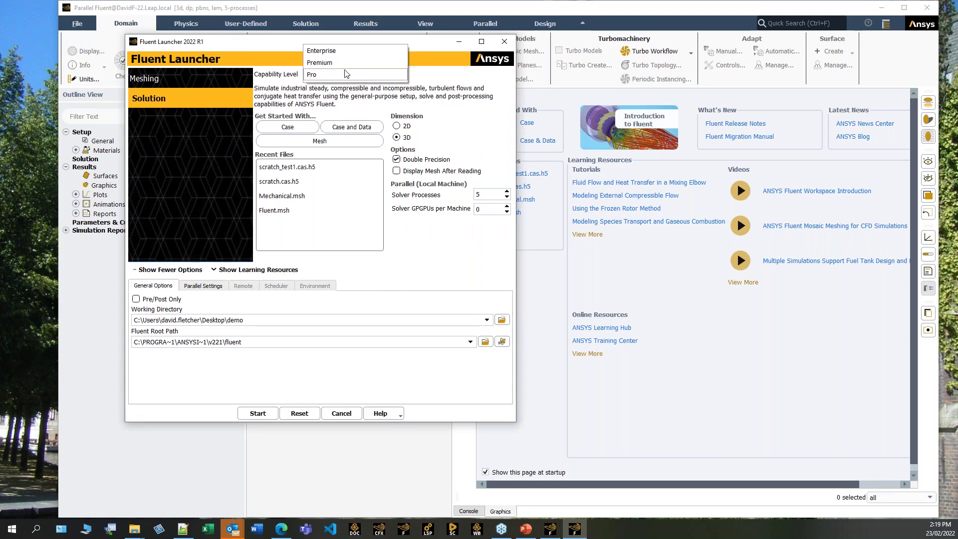
click(343, 63)
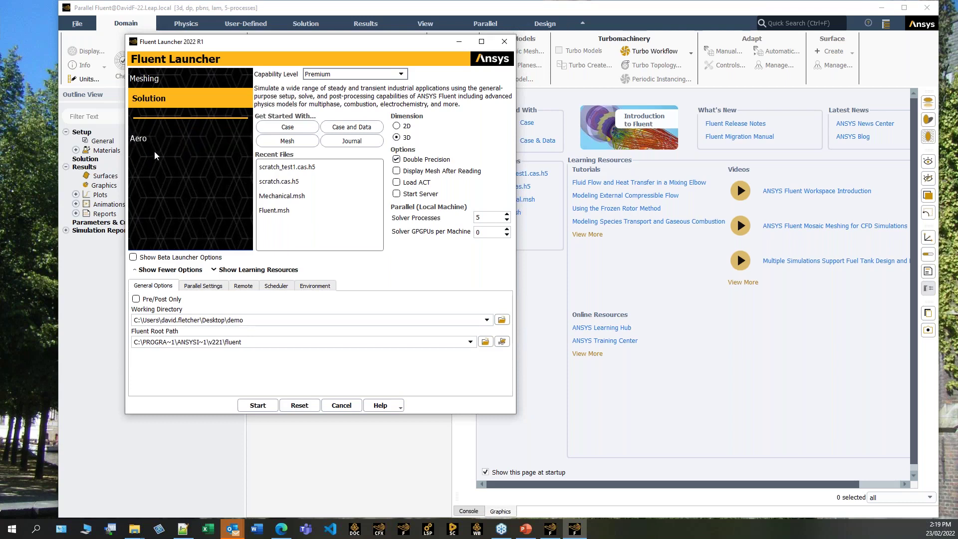
click(166, 257)
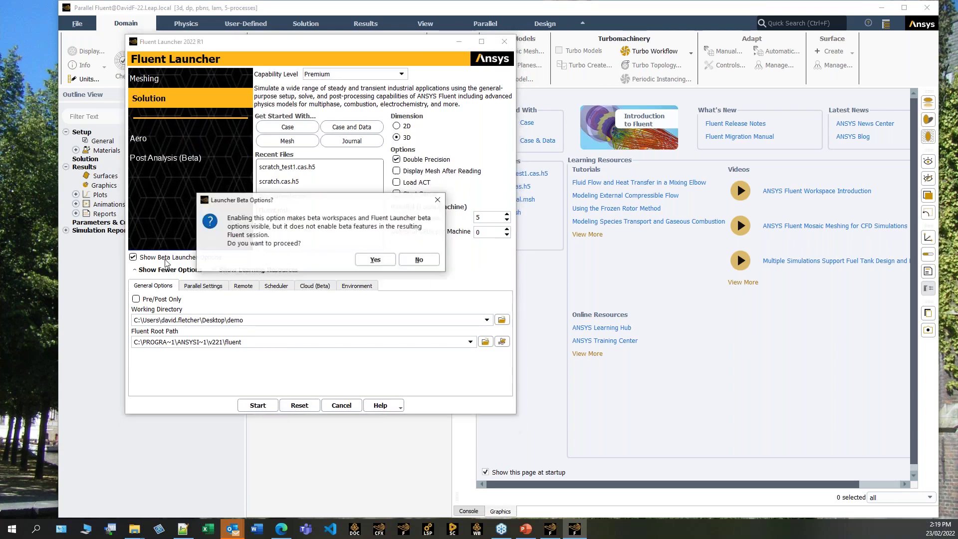
click(369, 260)
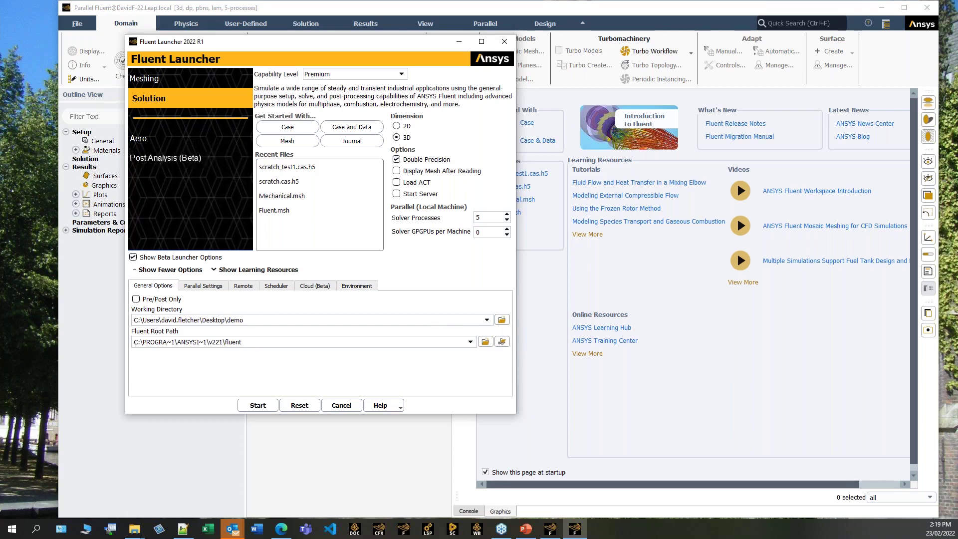
click(178, 159)
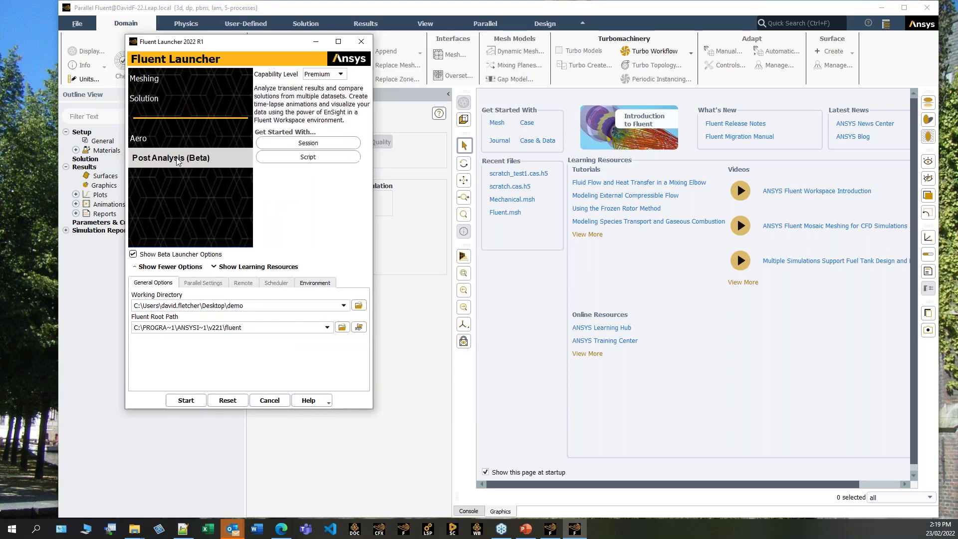
Start Fluent Post-Analysis, move its window to the screen top, and open File > Read
click(183, 398)
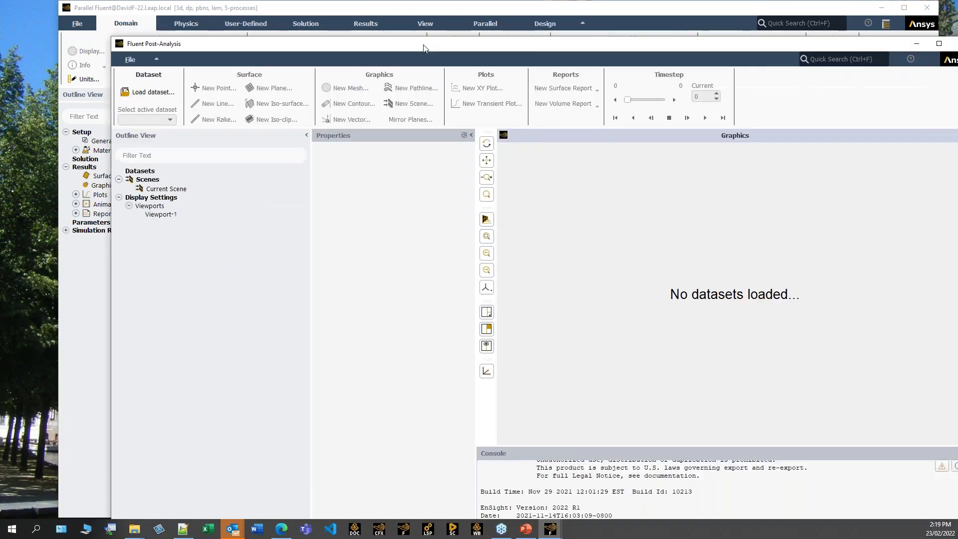
drag(423, 49, 344, 12)
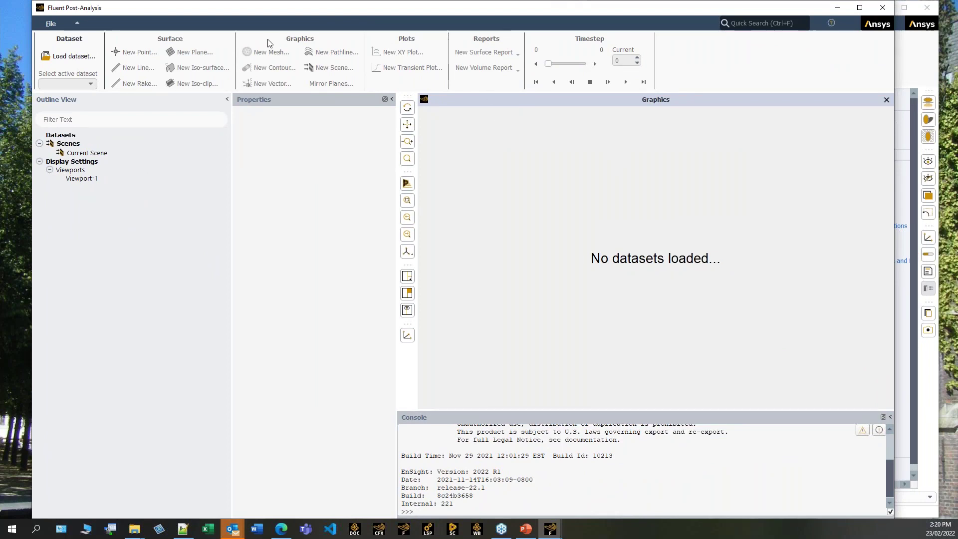
click(50, 23)
mouse_move(52, 45)
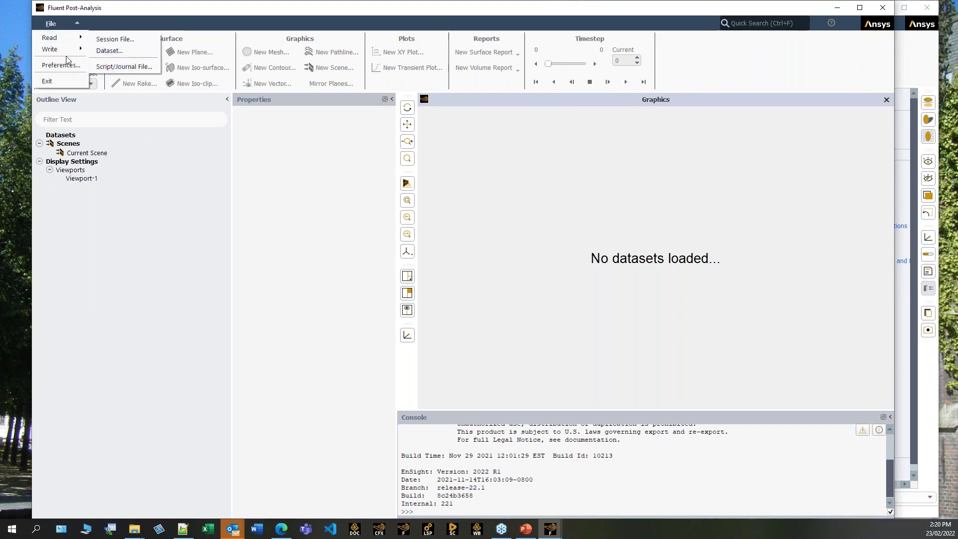
Load 5L_airlift.cas.h5 as the dataset's case and data files
click(117, 51)
click(431, 278)
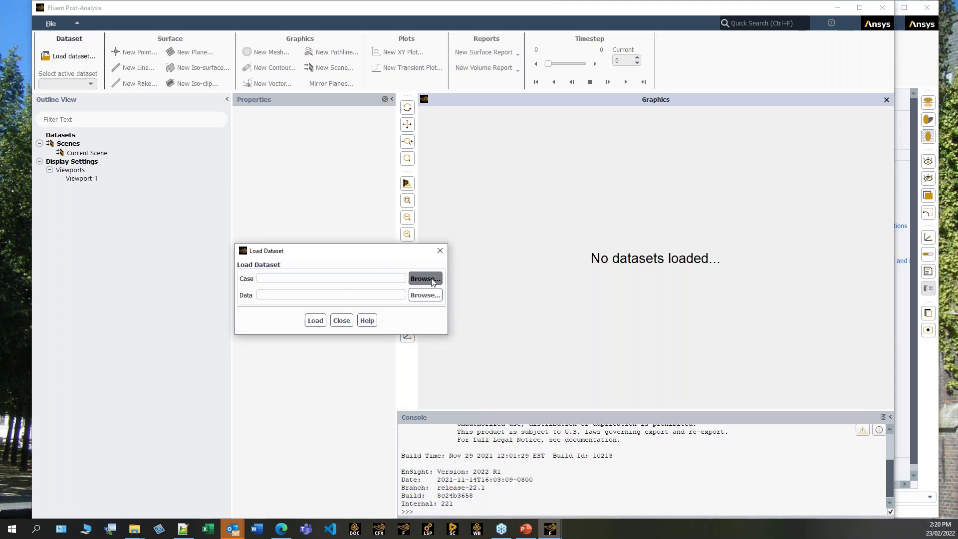
click(407, 208)
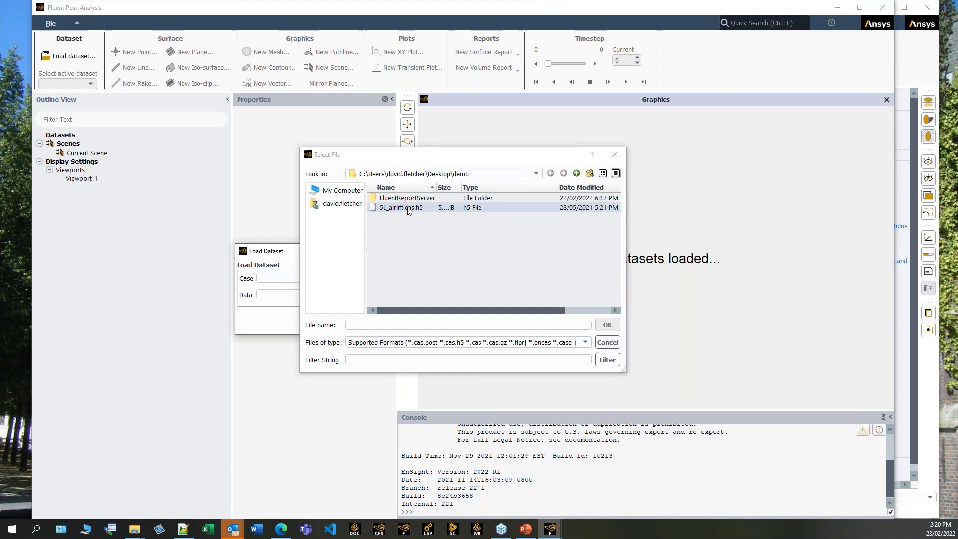
double_click(407, 208)
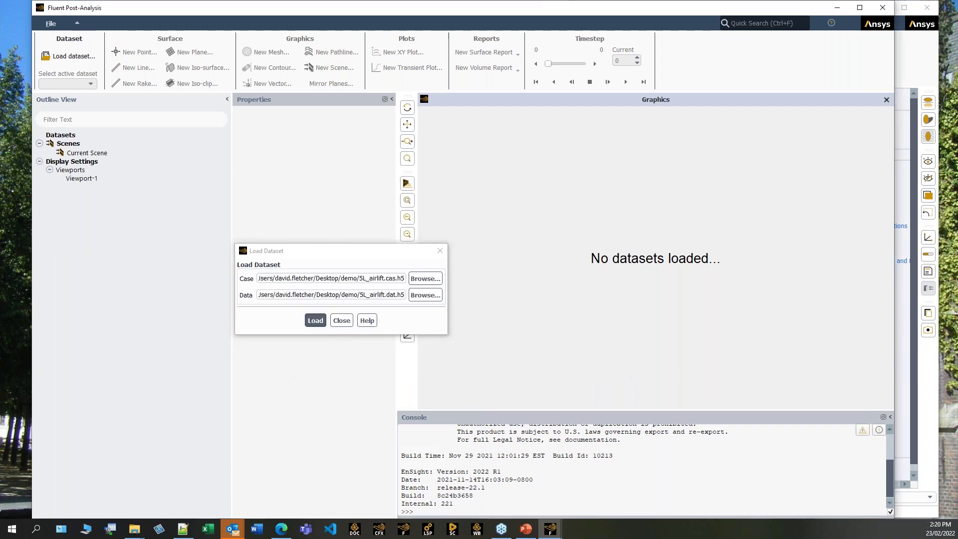
click(314, 322)
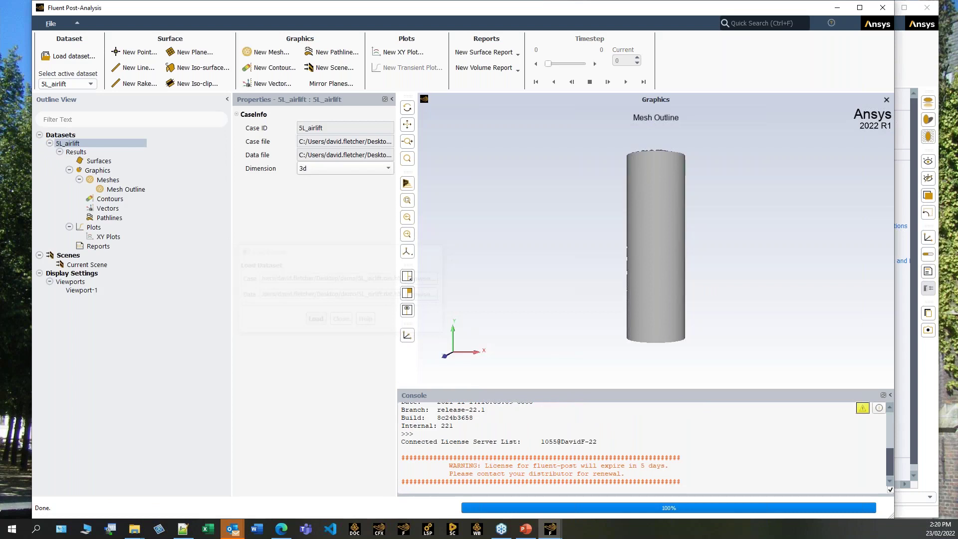
Create contour-1 showing Static Pressure on the walls surface
drag(712, 209, 644, 134)
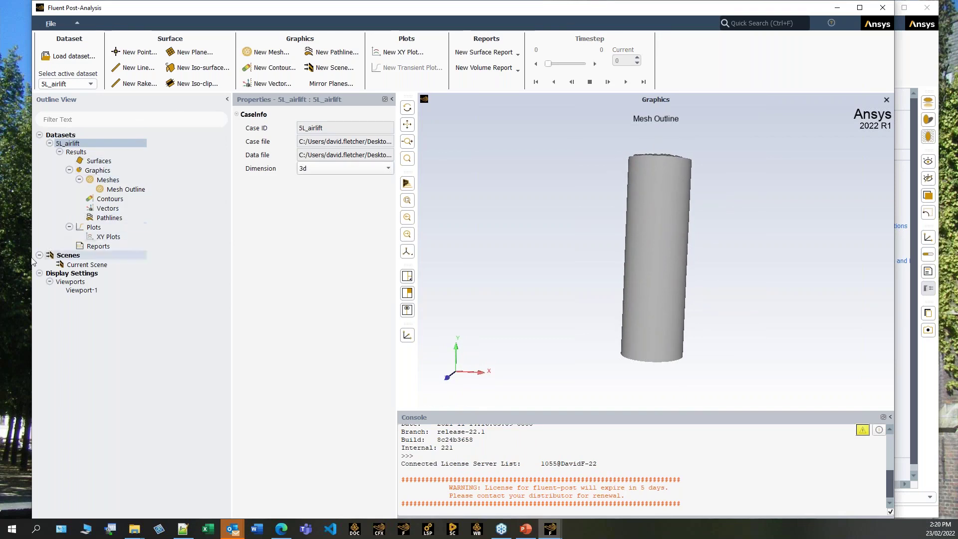
right_click(110, 199)
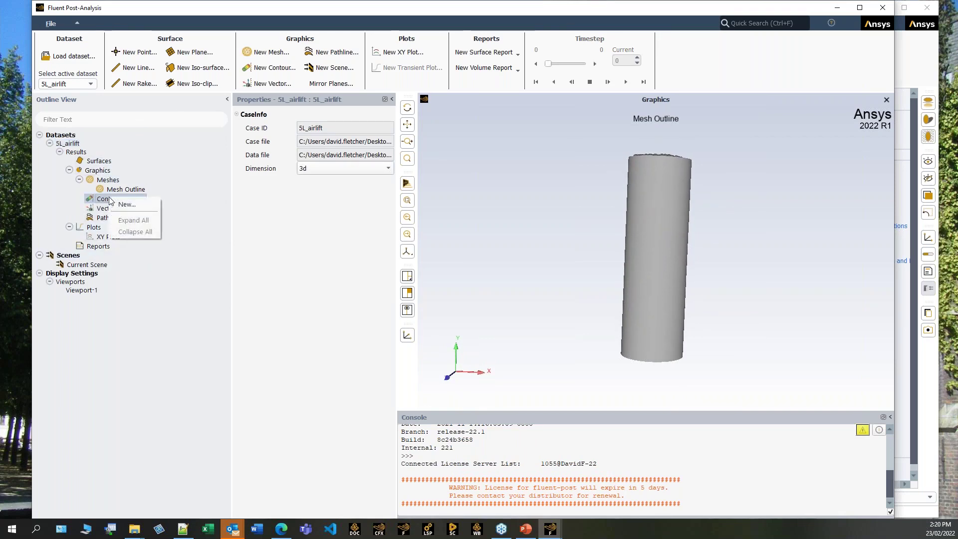
click(127, 204)
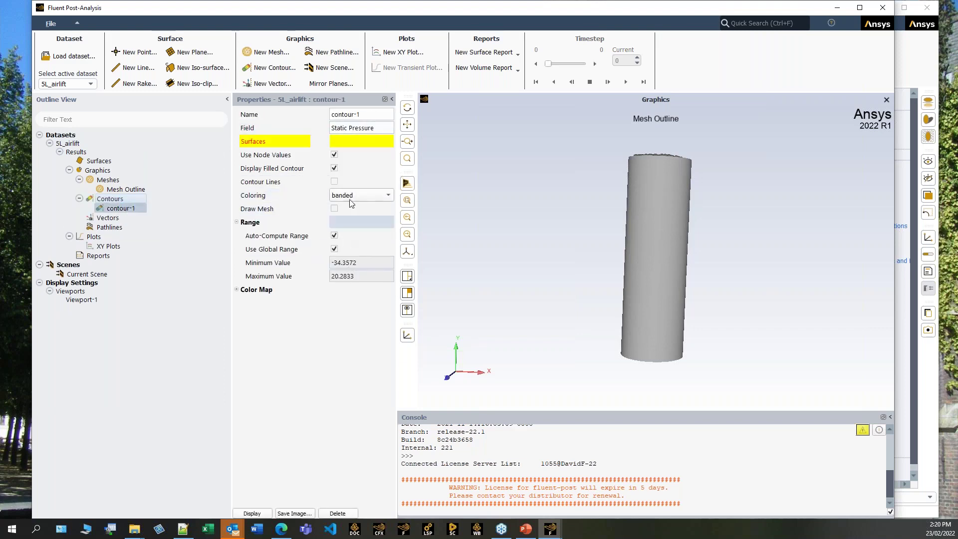
click(367, 140)
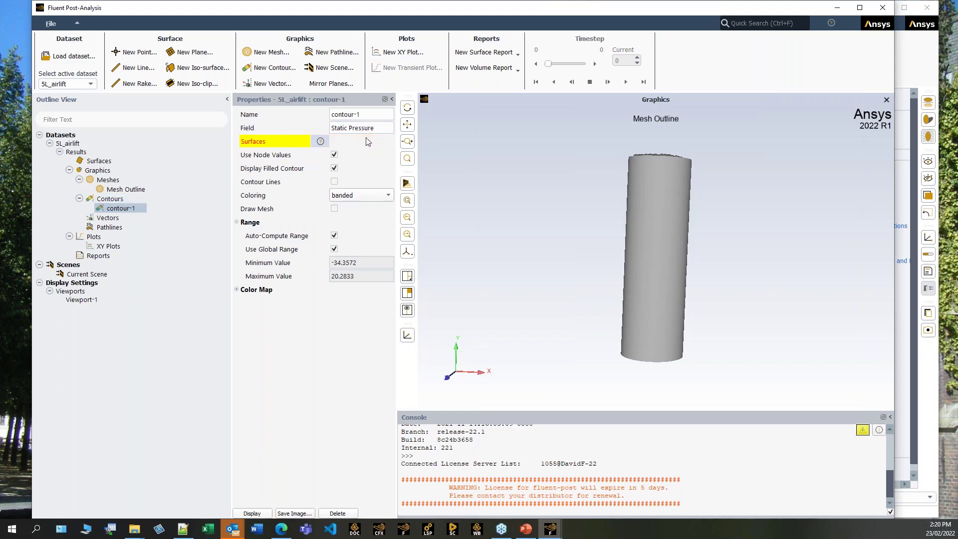
click(376, 229)
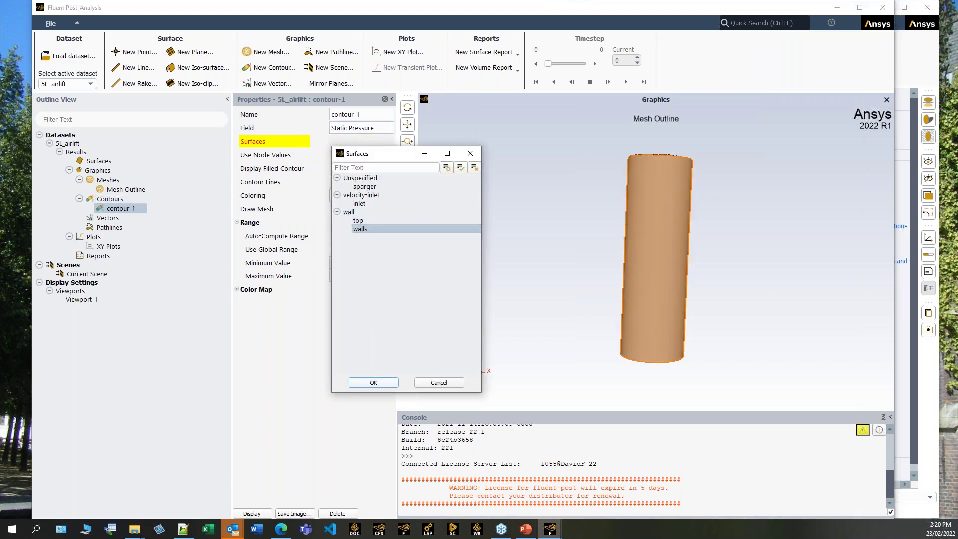
click(374, 382)
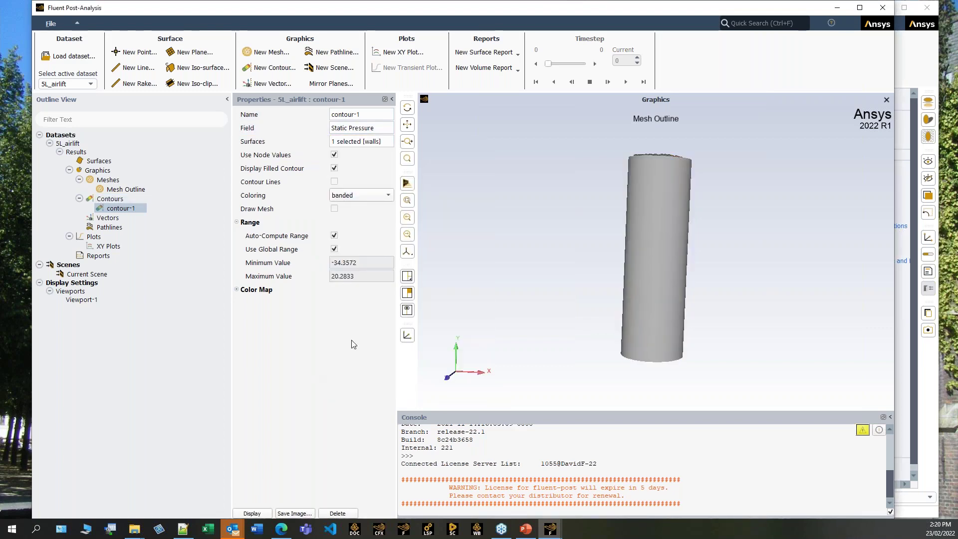
Display contour-1 on the column walls and rotate the view to inspect the pressure bands
drag(623, 238, 590, 264)
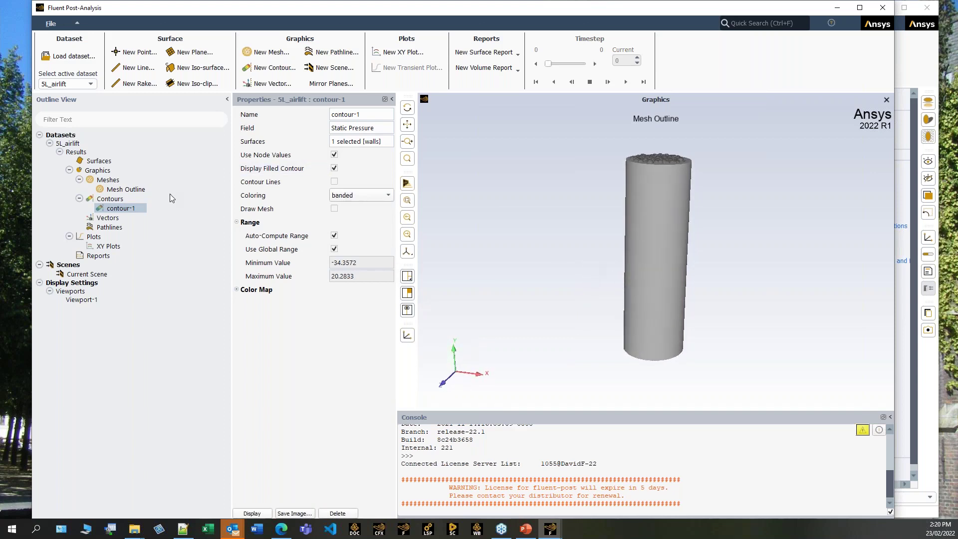
right_click(127, 208)
click(149, 231)
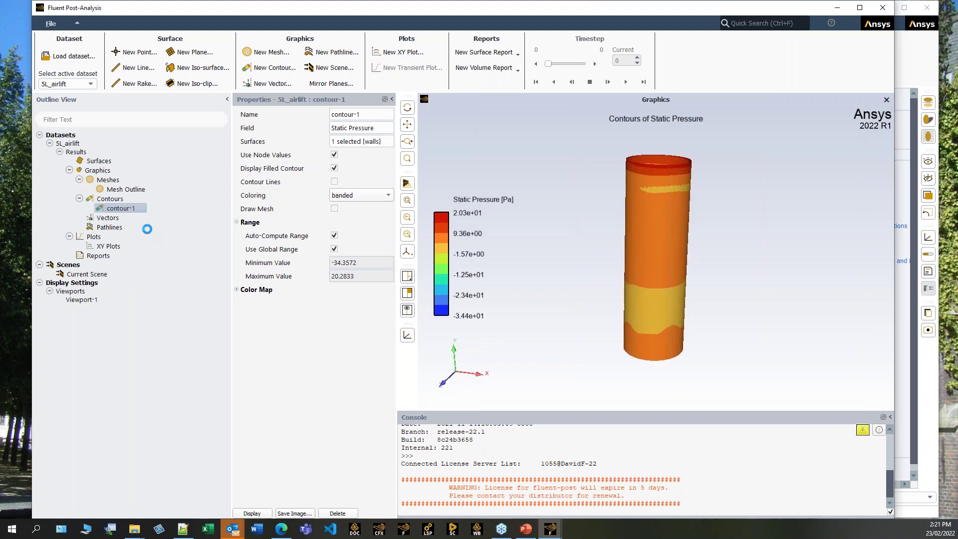
mouse_move(590, 273)
mouse_down()
mouse_move(608, 210)
mouse_move(733, 236)
mouse_move(706, 241)
mouse_move(669, 338)
mouse_move(626, 207)
mouse_move(642, 234)
mouse_move(621, 232)
mouse_up()
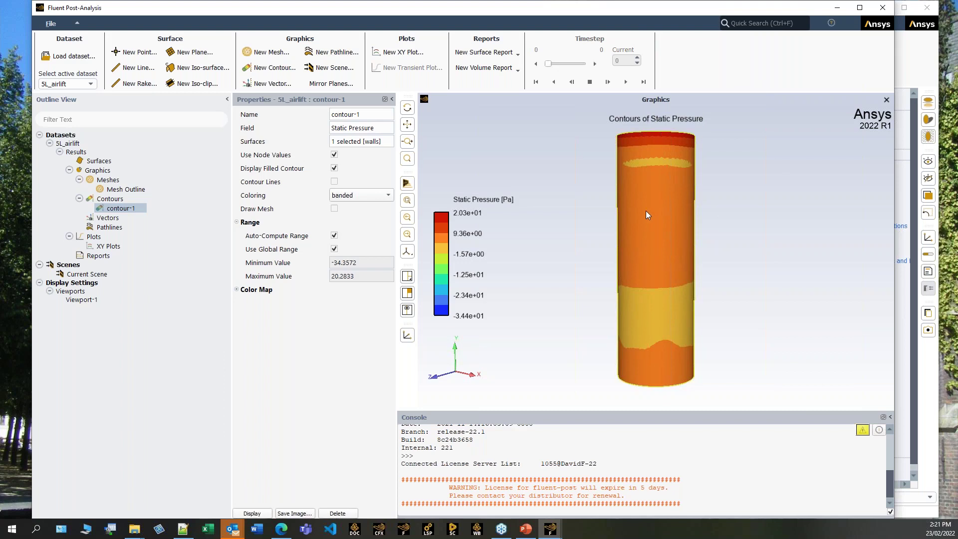
drag(602, 222, 628, 212)
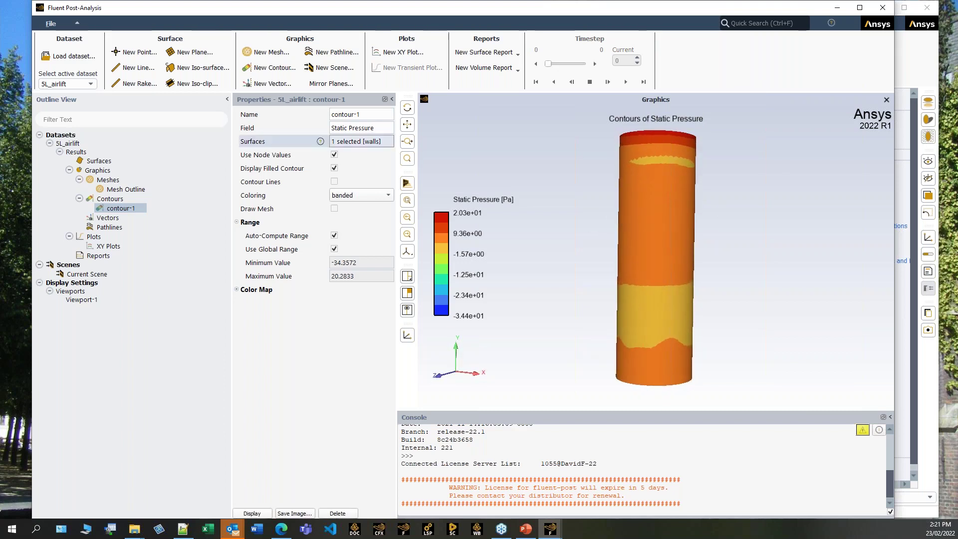
Quit Fluent Post-Analysis without saving the session
click(886, 14)
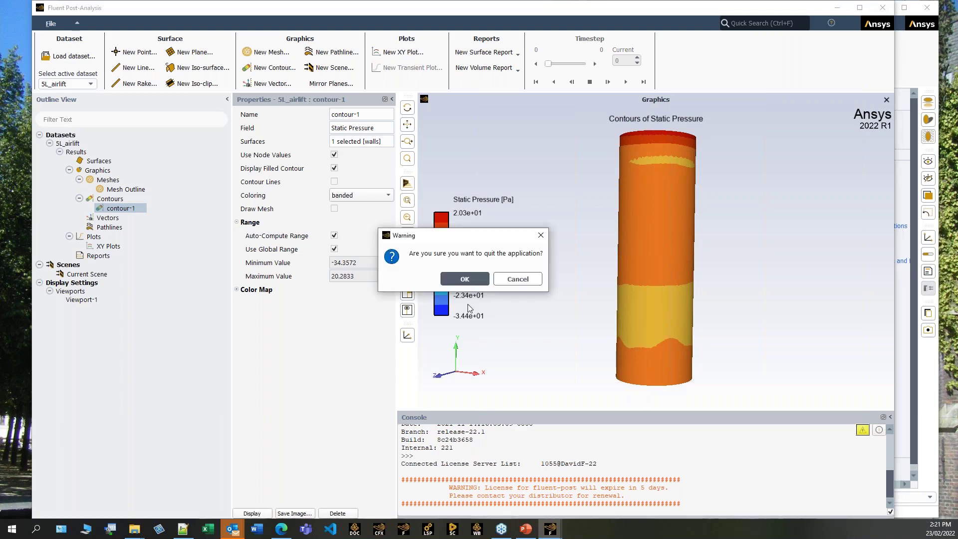
click(473, 284)
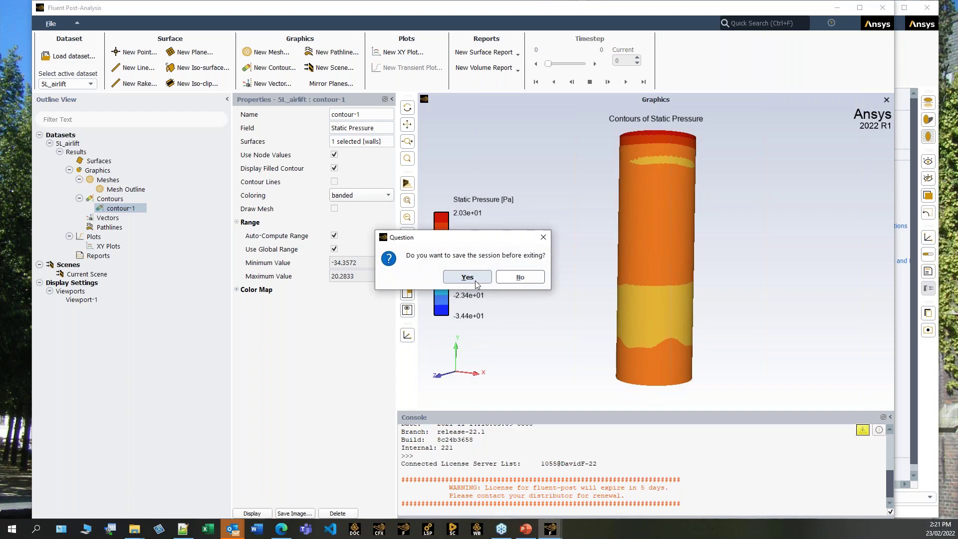
click(507, 278)
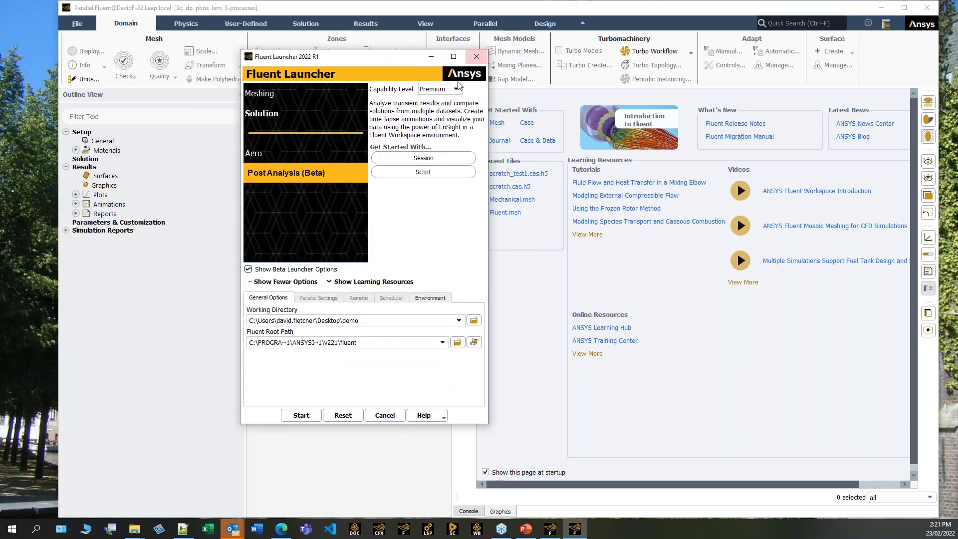
Set the launcher's capability level to Enterprise and widen the launcher window
click(446, 91)
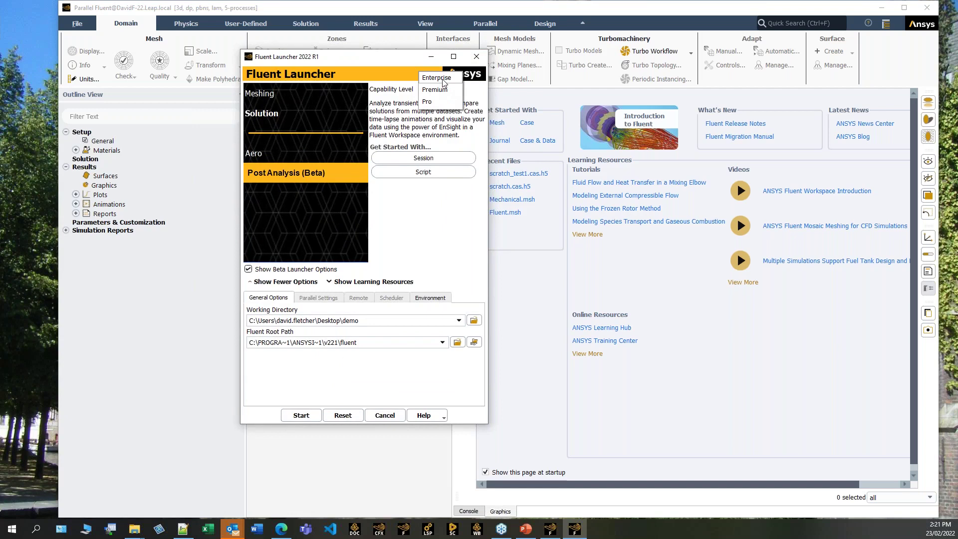
click(437, 77)
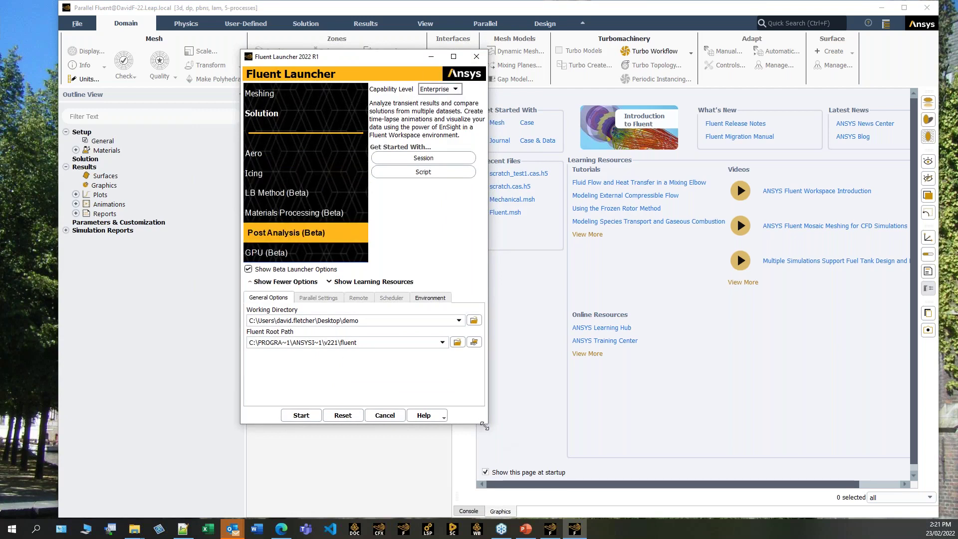
drag(487, 423, 848, 519)
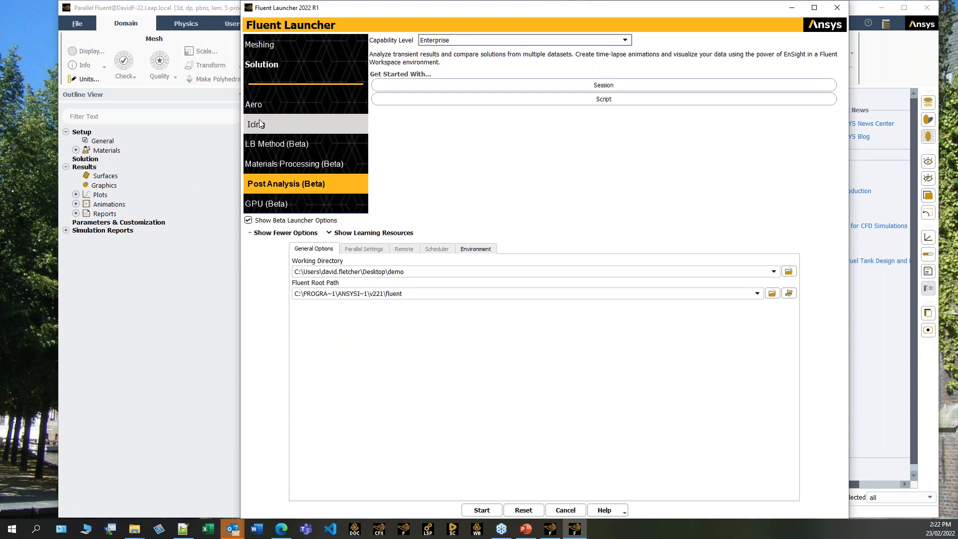
Select Post Analysis (Beta) in the Enterprise-level launcher mode list
click(314, 184)
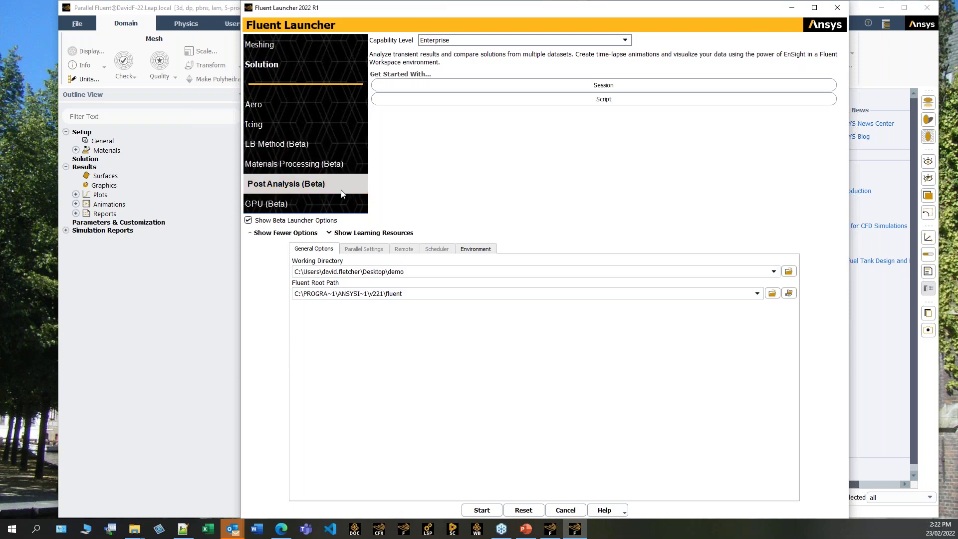
Switch to GPU (Beta) mode and launch a Fluent GPU Workspace session
click(299, 208)
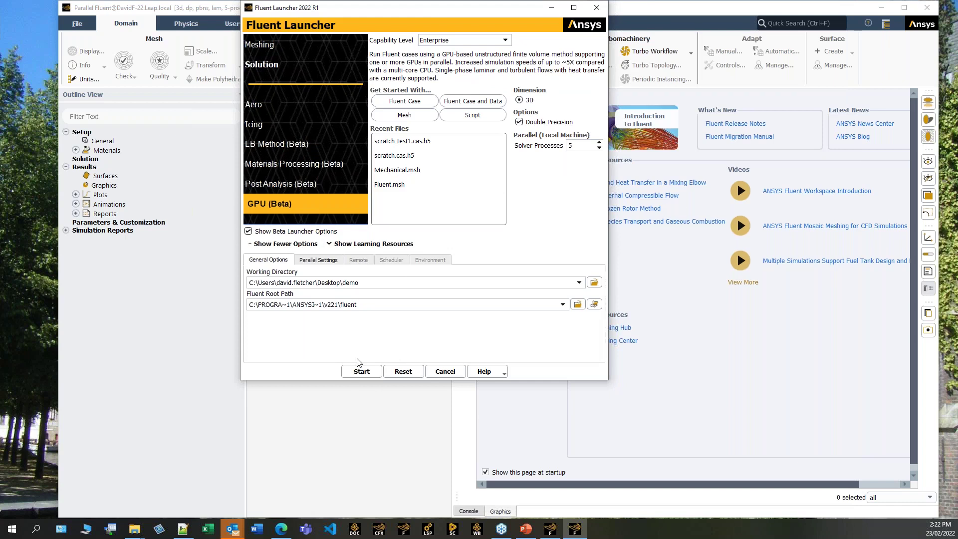
click(359, 372)
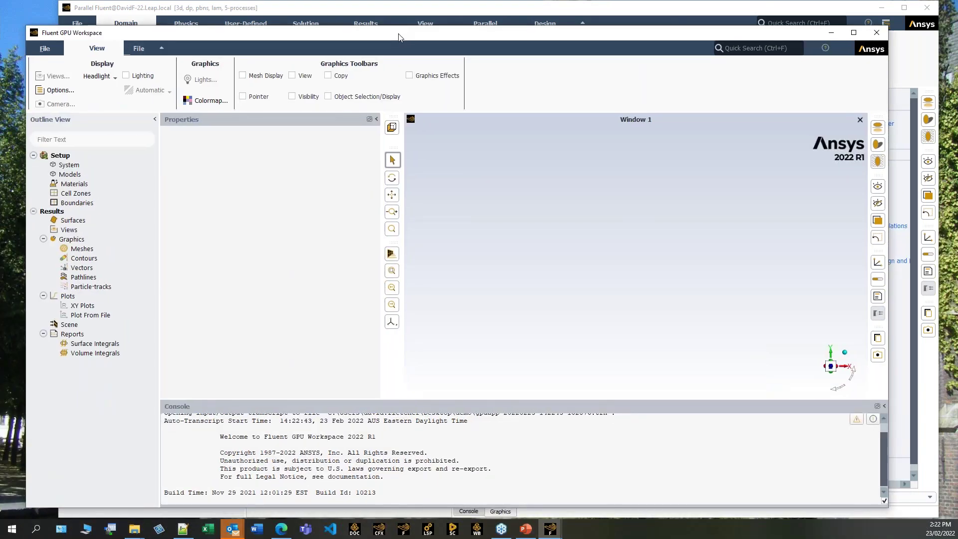
drag(398, 37, 412, 21)
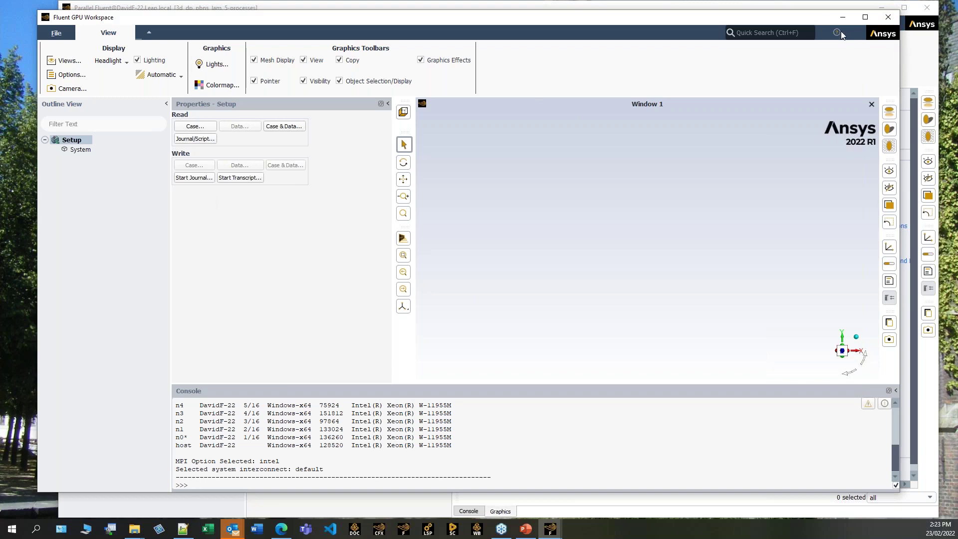
Quit the GPU Workspace, cancelling the first prompt and confirming the second with OK
click(887, 20)
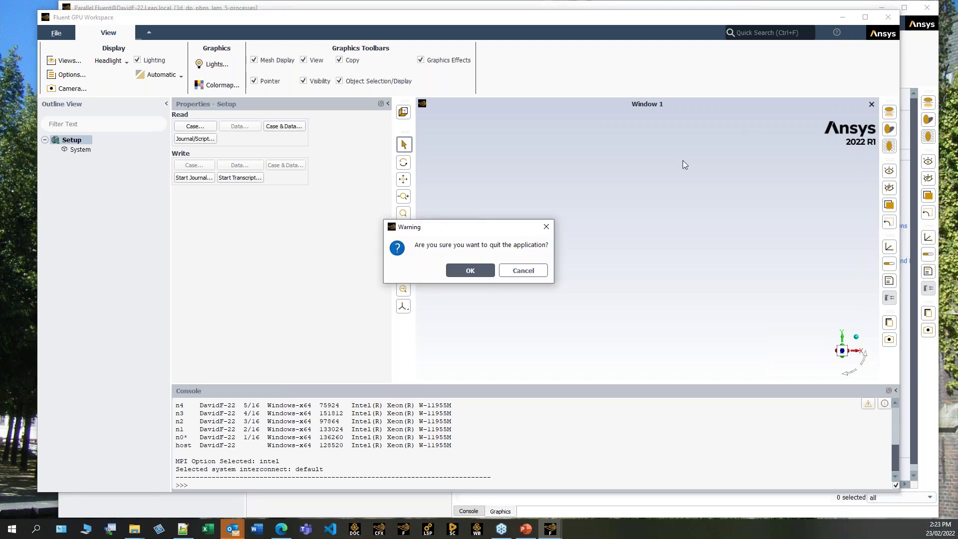
click(531, 272)
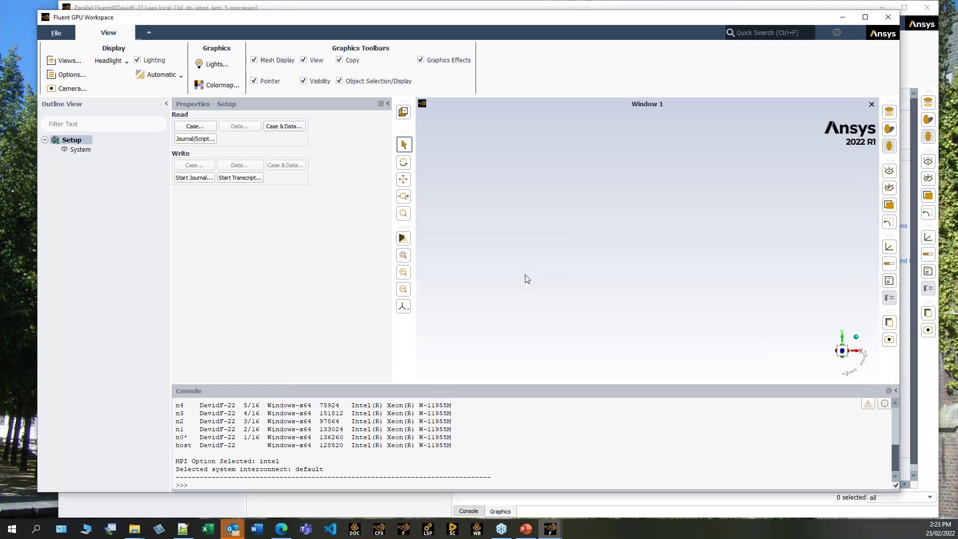
click(893, 21)
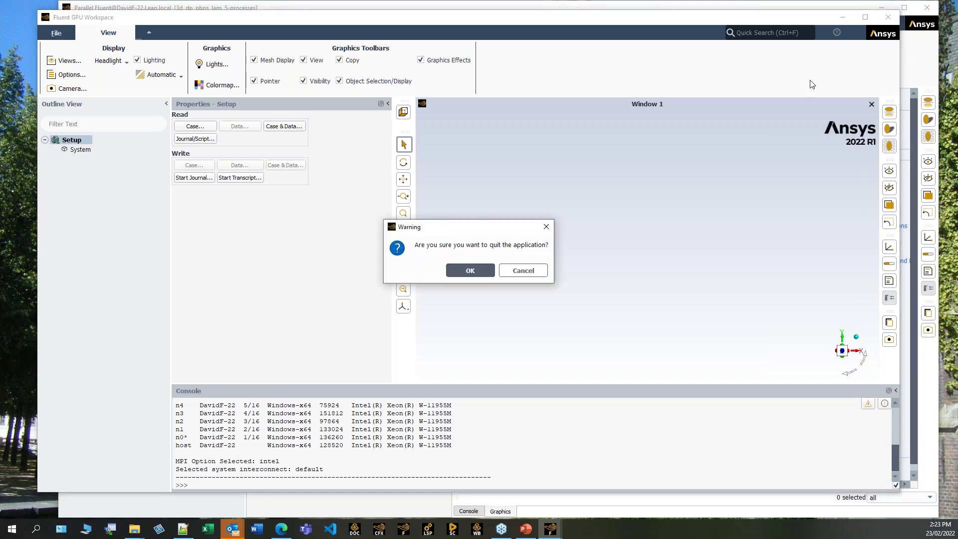
click(482, 276)
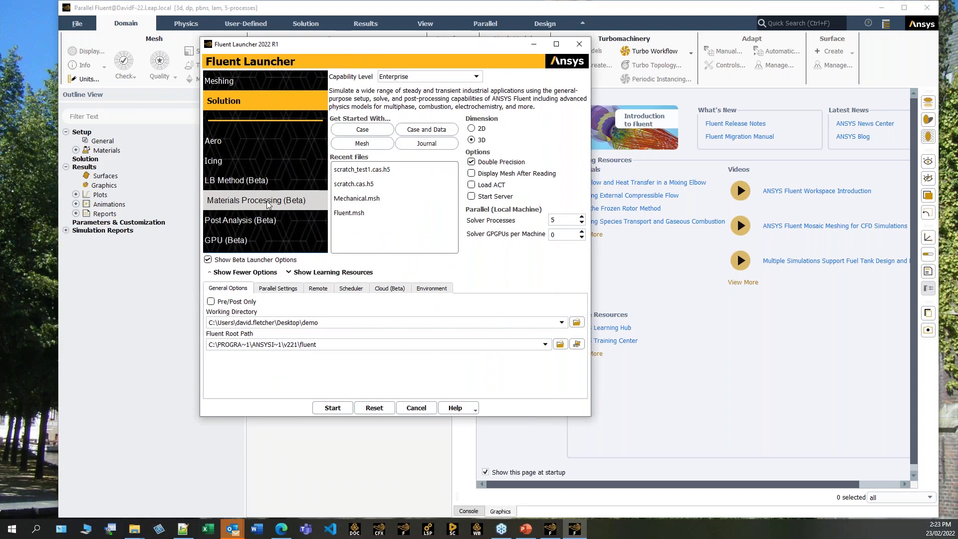
Launch a Materials Processing (Beta) session and view its General setup page
click(265, 205)
click(272, 408)
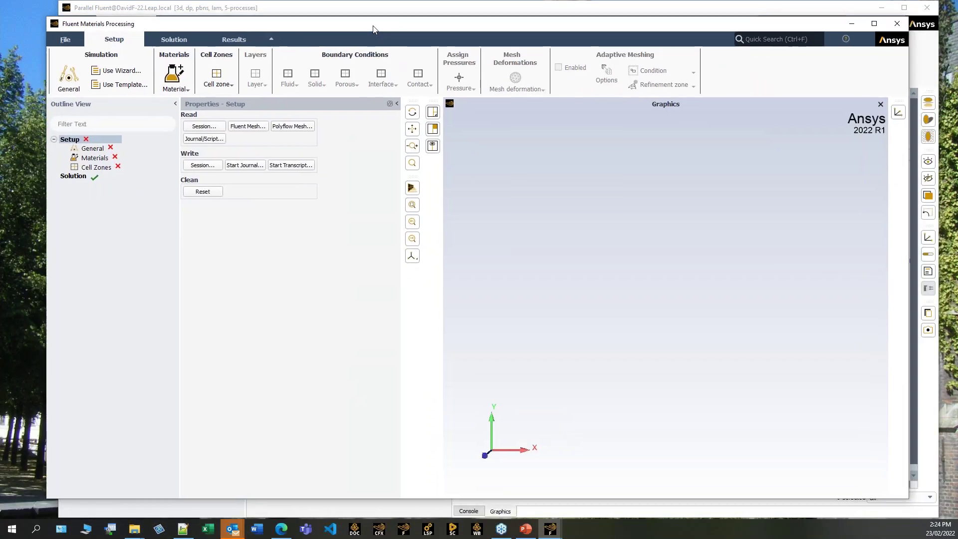
click(102, 150)
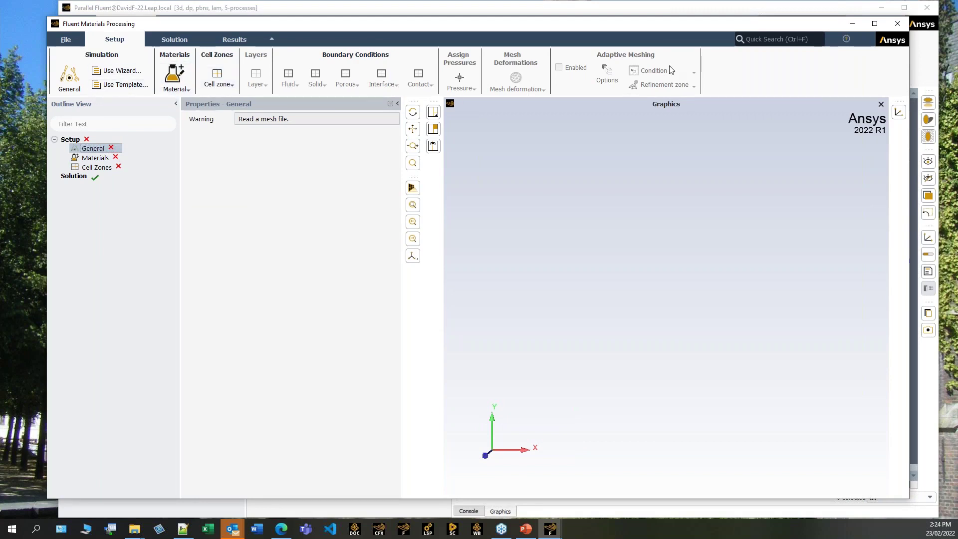
Try the setup wizard, dismiss the missing-mesh warning, and minimize Materials Processing
click(128, 74)
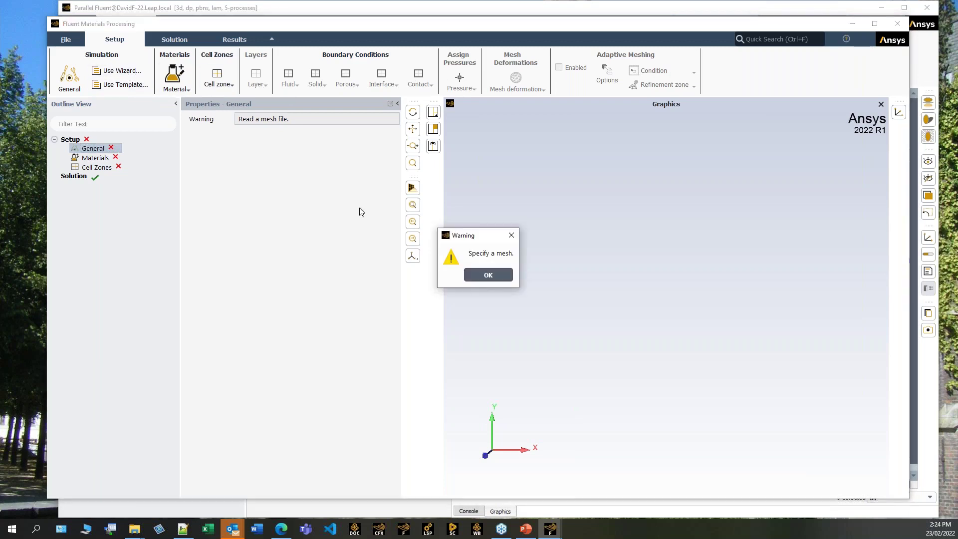
click(513, 237)
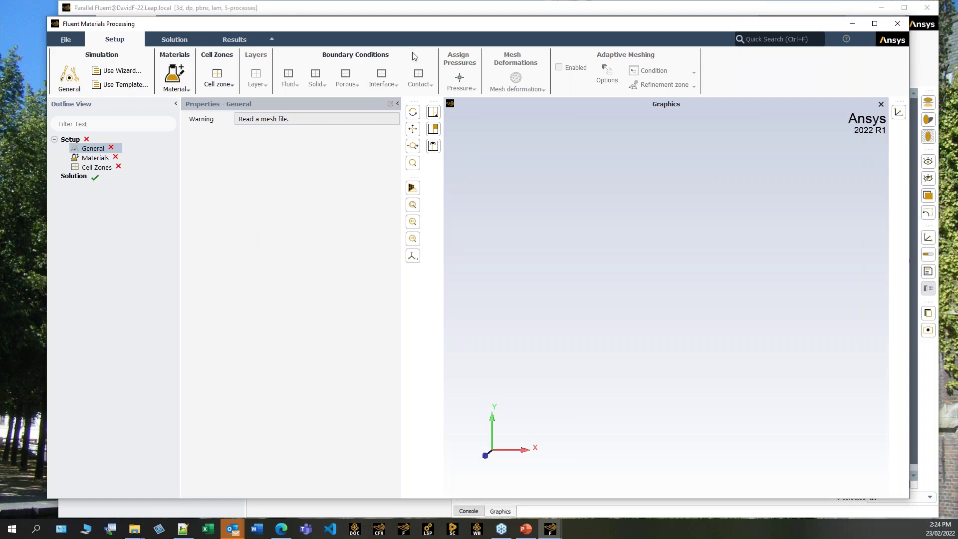
click(851, 25)
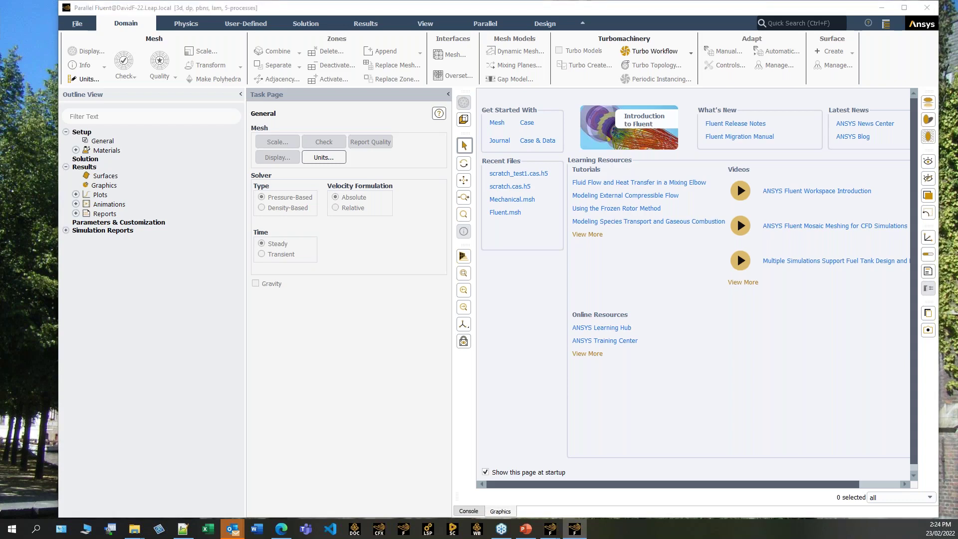
Move the reopened Fluent Launcher window, set to Materials Processing (Beta), further right
drag(1, 123, 331, 58)
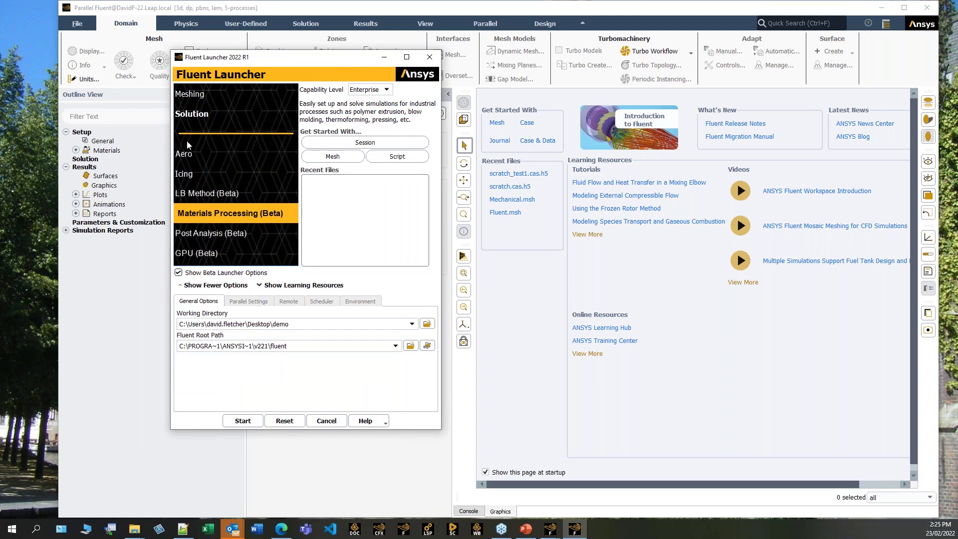